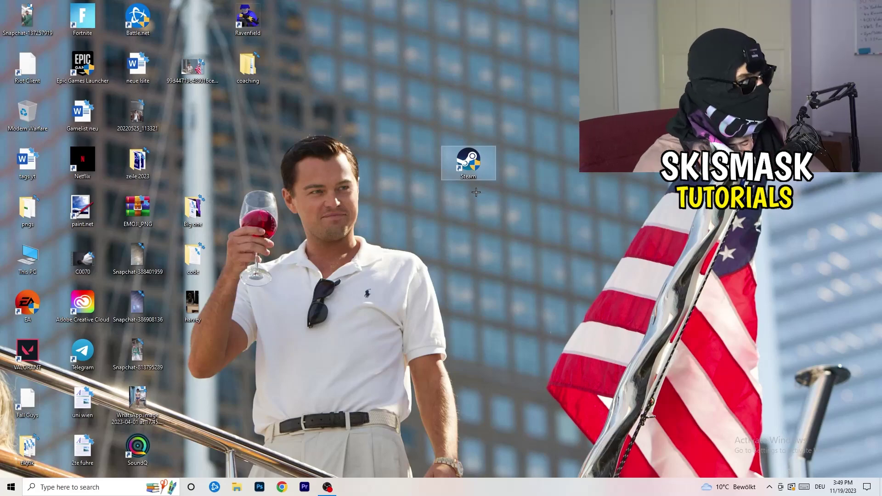
# Review the Steam shortcut's compatibility mode and administrator settings in its properties and accept them
pyautogui.rightClick(475, 162)
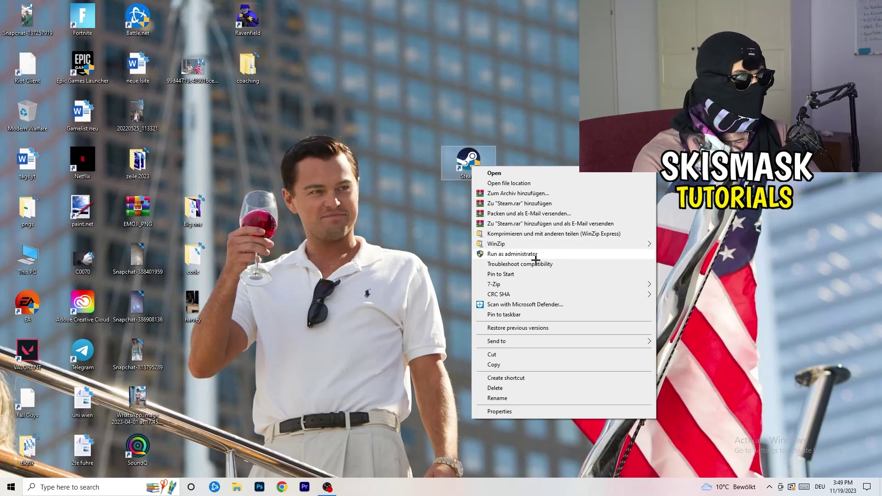
pyautogui.click(510, 413)
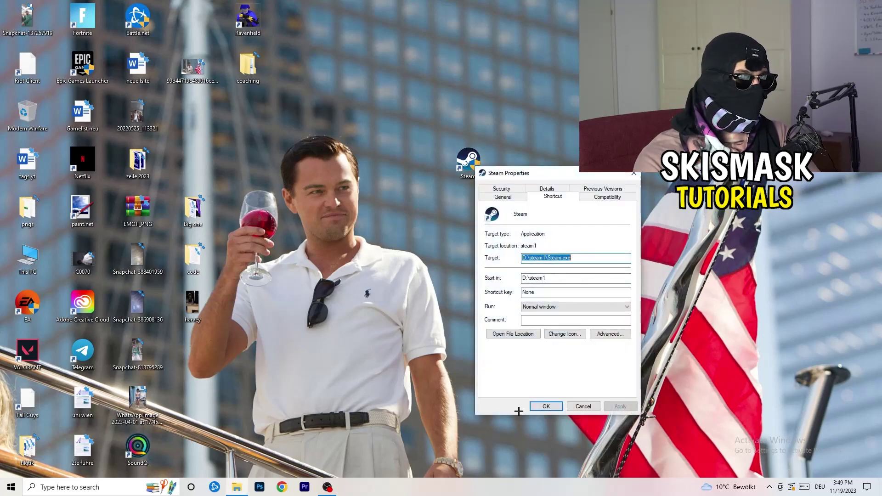
pyautogui.moveTo(553, 171); pyautogui.dragTo(396, 130)
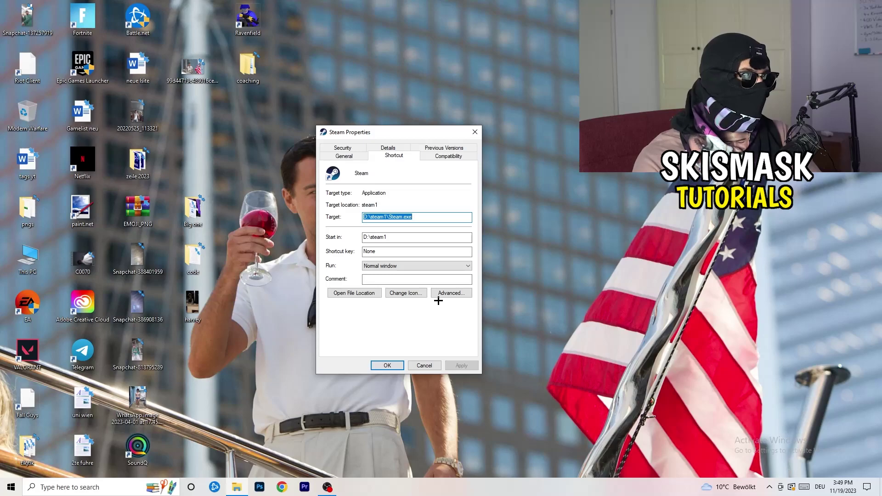
pyautogui.click(452, 156)
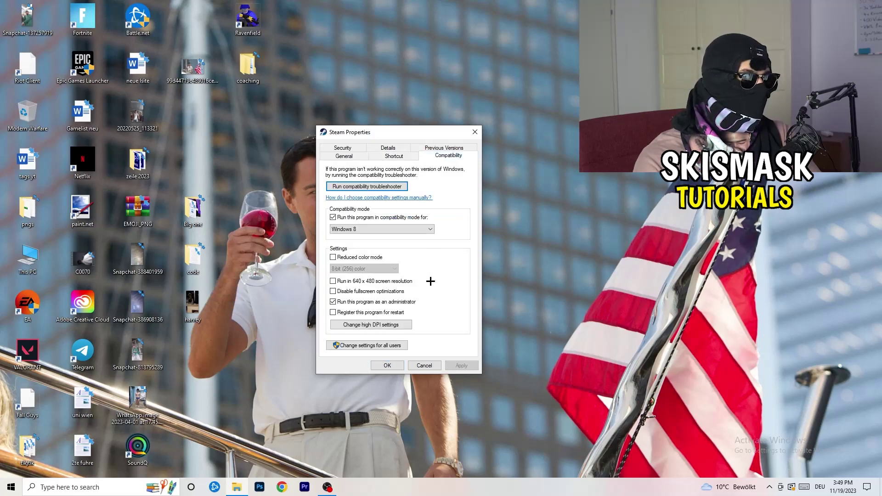
pyautogui.moveTo(404, 134); pyautogui.dragTo(508, 94)
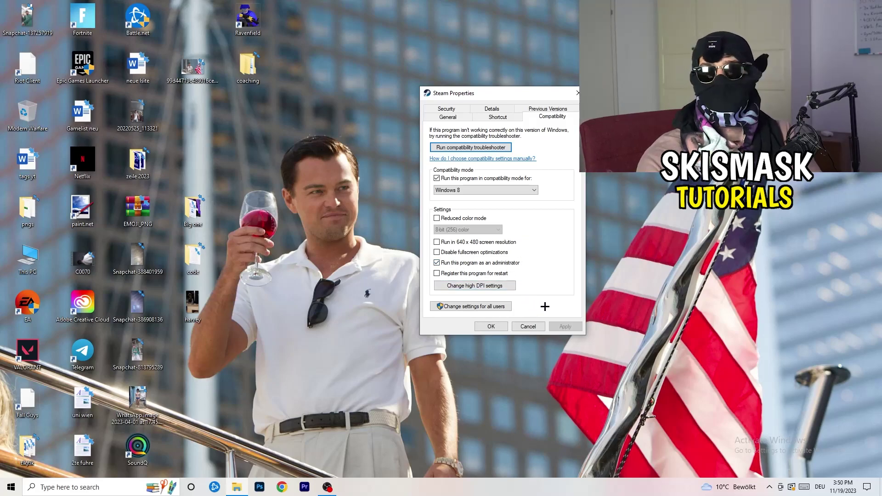
pyautogui.click(496, 327)
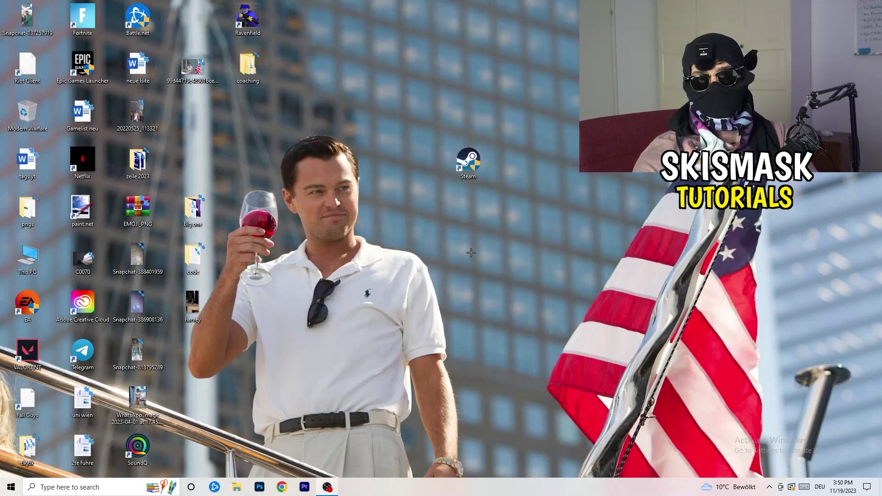
# Move the Steam shortcut nearer to the other desktop icons and recheck its compatibility settings
pyautogui.moveTo(469, 158); pyautogui.dragTo(417, 162)
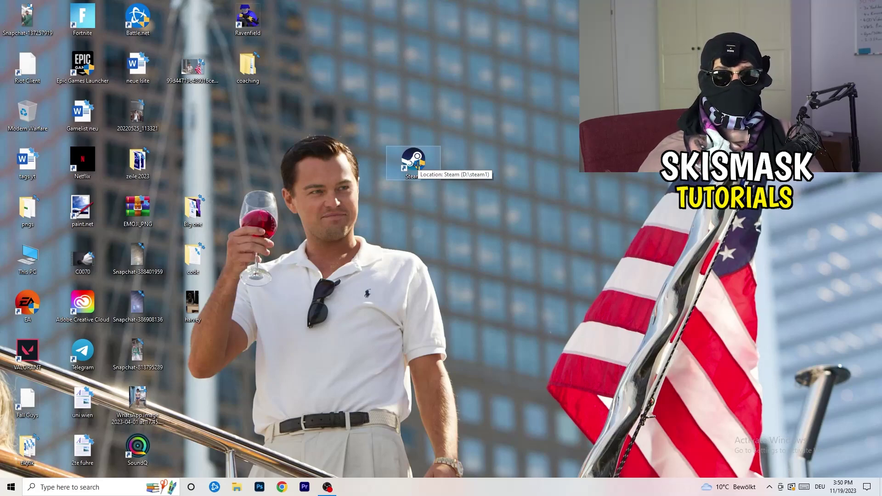
pyautogui.moveTo(417, 163); pyautogui.dragTo(307, 163)
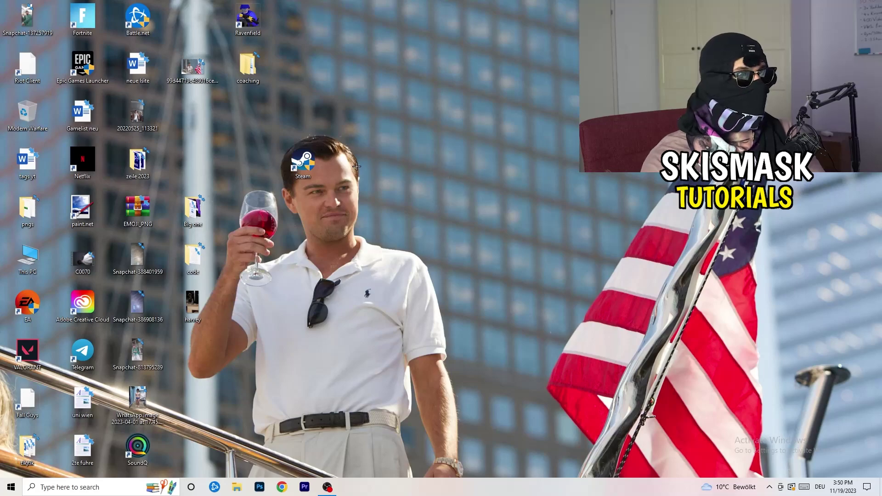
pyautogui.rightClick(304, 171)
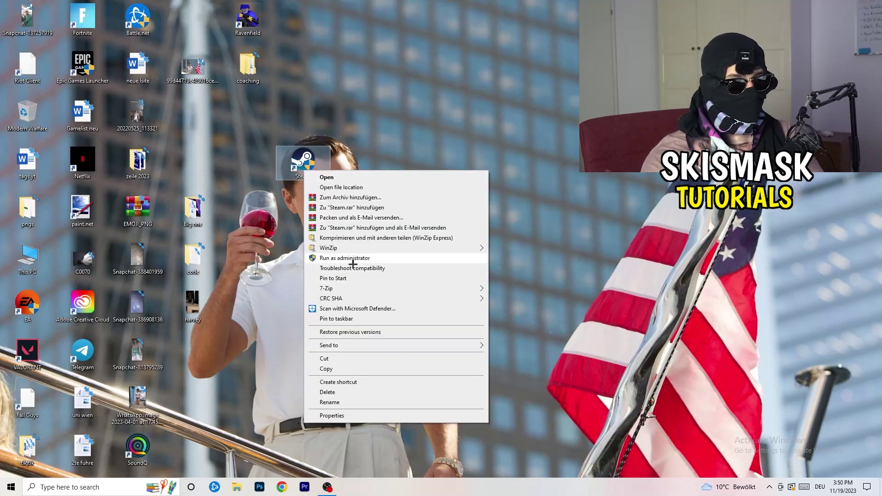
pyautogui.click(331, 415)
pyautogui.click(429, 201)
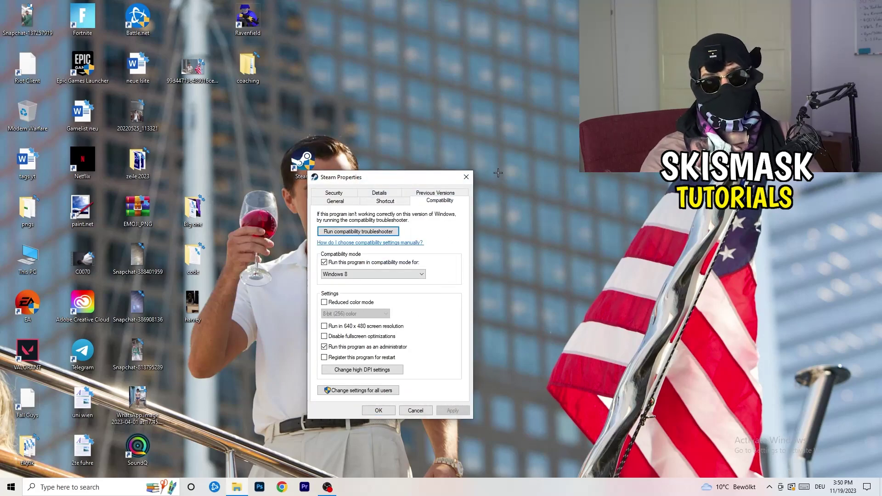
pyautogui.click(466, 178)
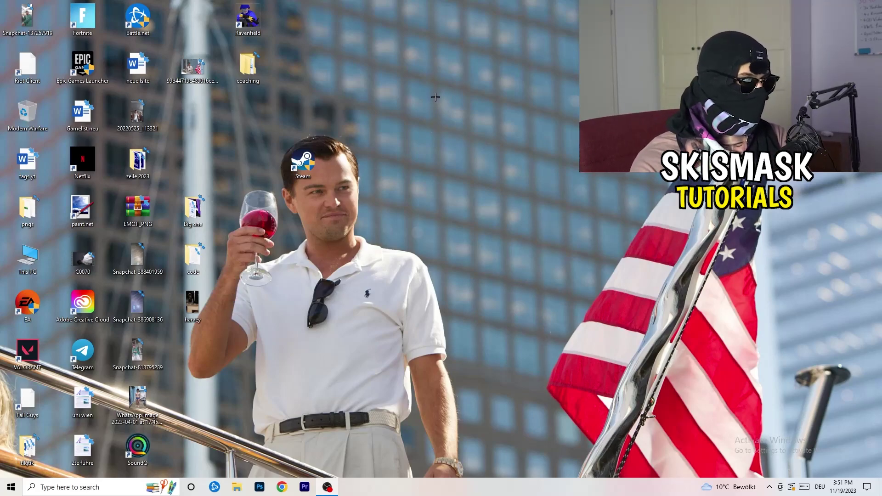
# Open Task Manager and maximize its window
pyautogui.moveTo(446, 494)
pyautogui.mouseDown()
pyautogui.moveTo(754, 256)
pyautogui.moveTo(496, 430)
pyautogui.moveTo(449, 469)
pyautogui.moveTo(448, 489)
pyautogui.mouseUp()
pyautogui.rightClick(448, 489)
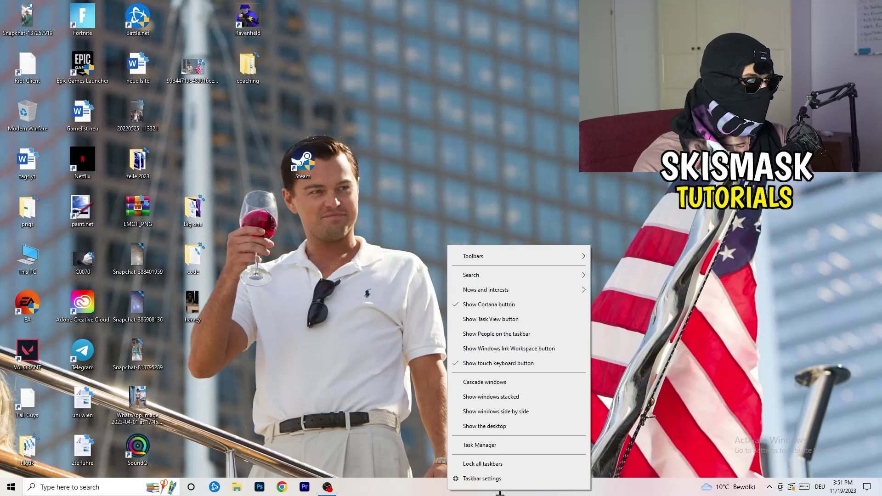
pyautogui.click(491, 445)
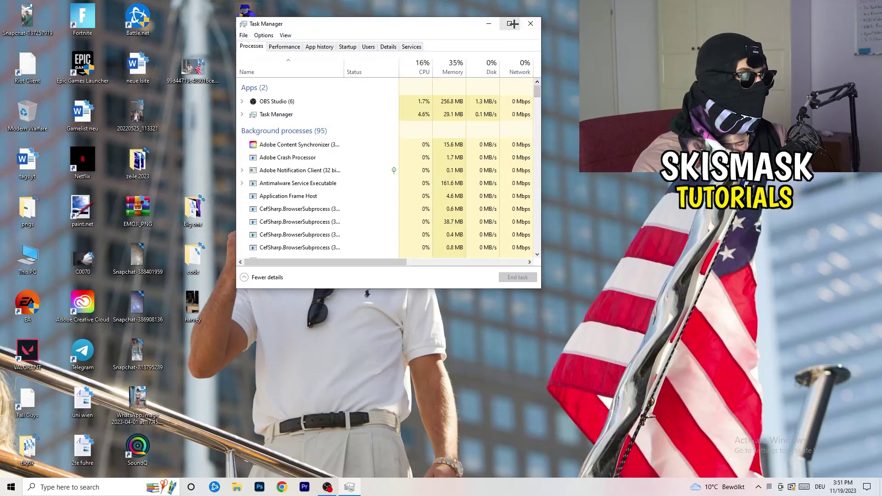
pyautogui.click(508, 23)
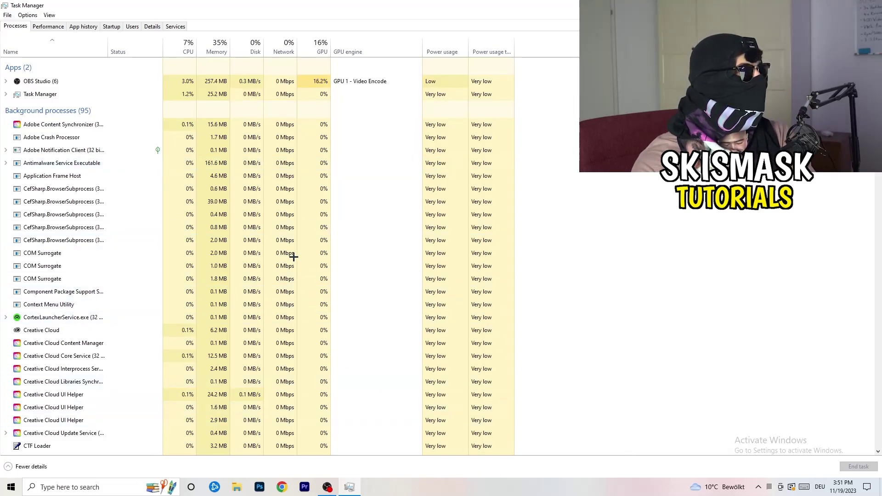
# Display the priority options for a Creative Cloud UI Helper.exe process in the detailed process list
pyautogui.click(149, 27)
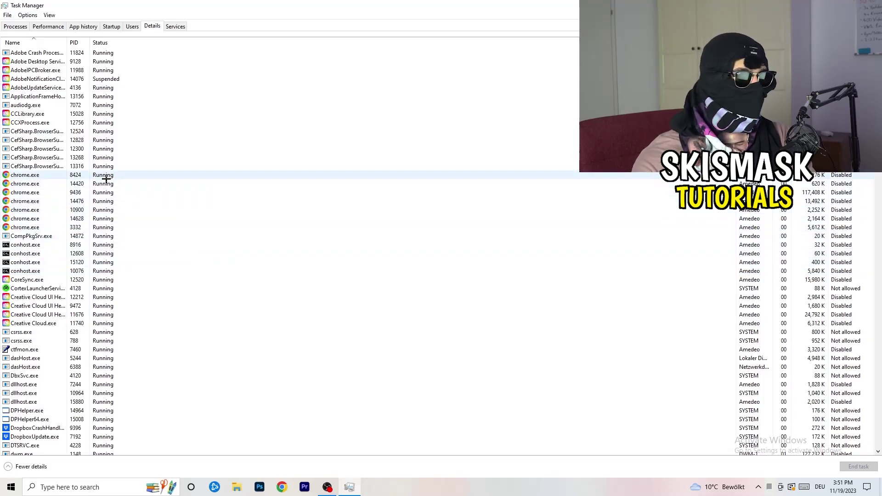
pyautogui.scroll(-3, 106, 178)
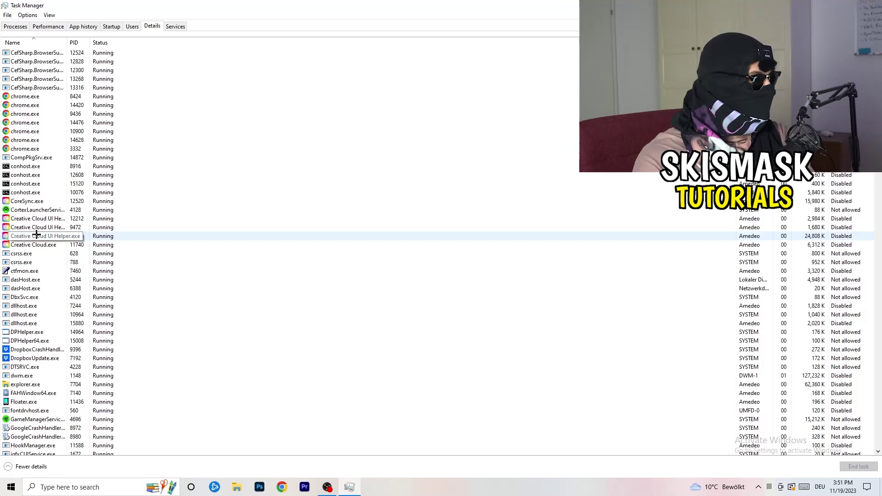
pyautogui.rightClick(36, 235)
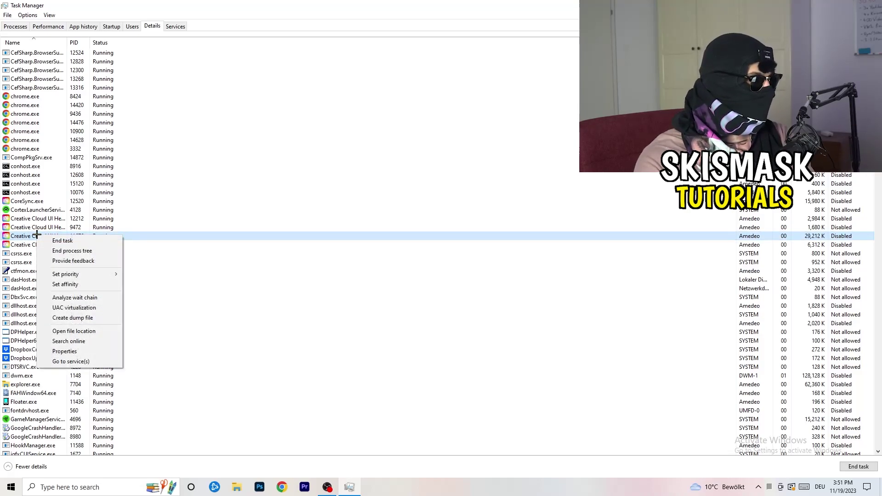
pyautogui.moveTo(80, 276)
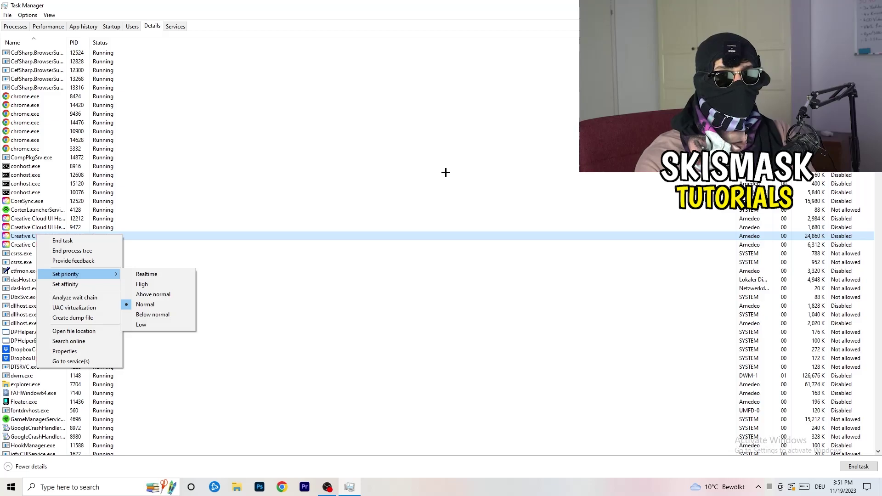
# Review the startup programs and look at the available actions for File Association Helper without applying any
pyautogui.click(116, 26)
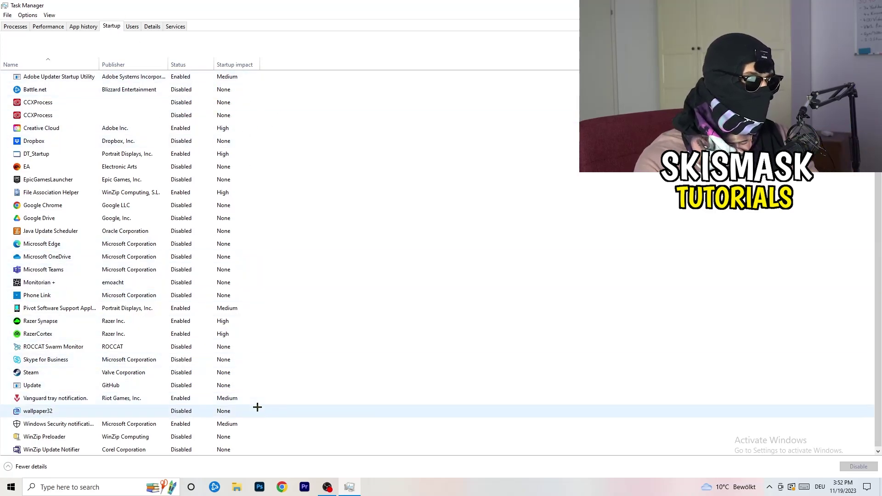
pyautogui.scroll(-2, 263, 408)
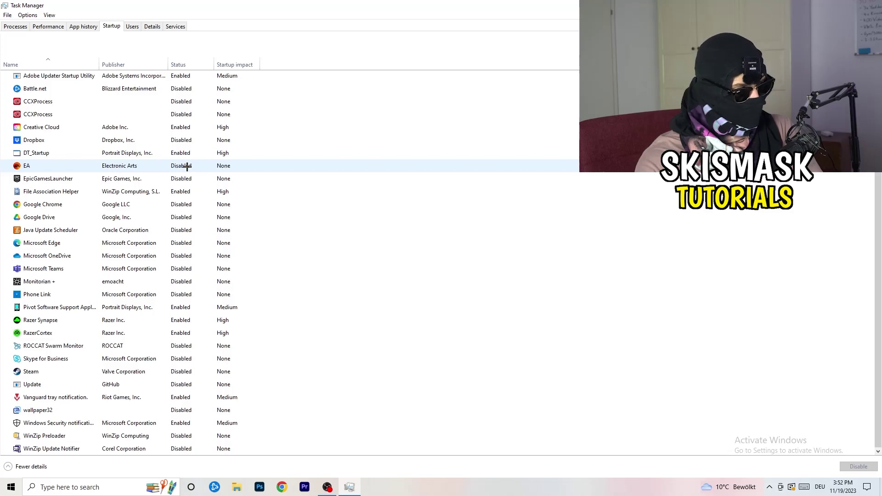
pyautogui.rightClick(183, 191)
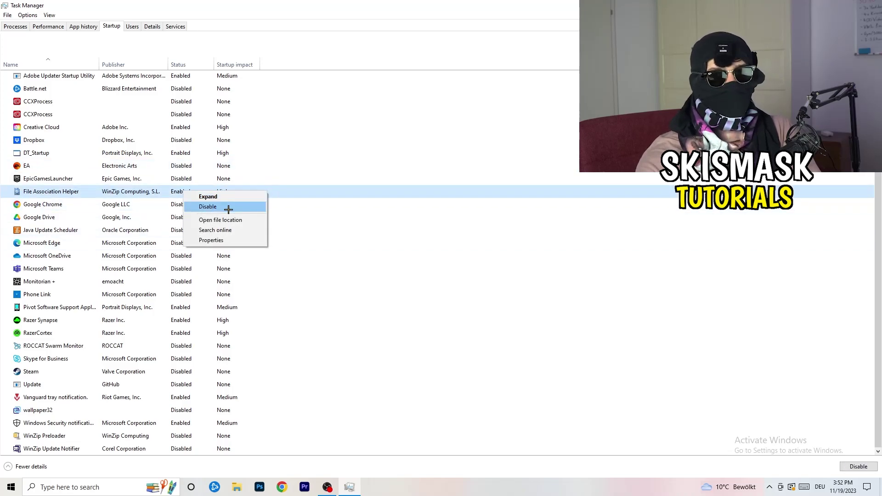
pyautogui.click(360, 67)
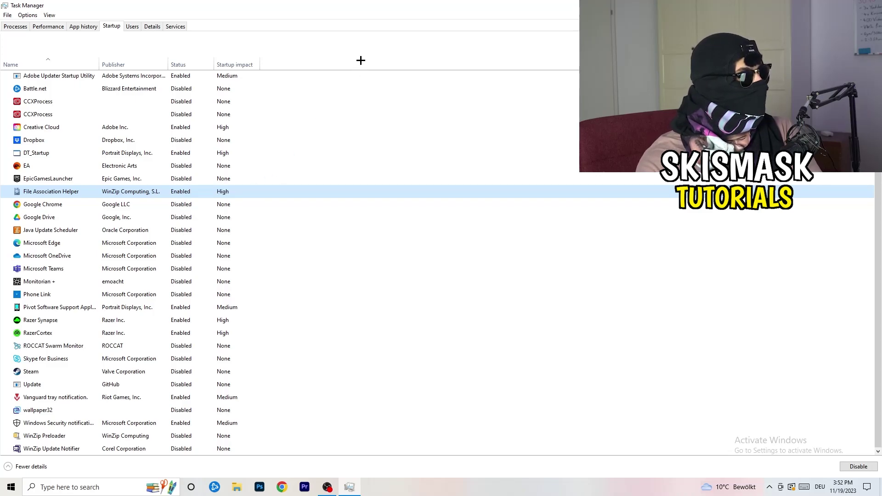
# Sort the running processes by CPU and GPU usage and look through the list for resource-heavy ones
pyautogui.click(23, 27)
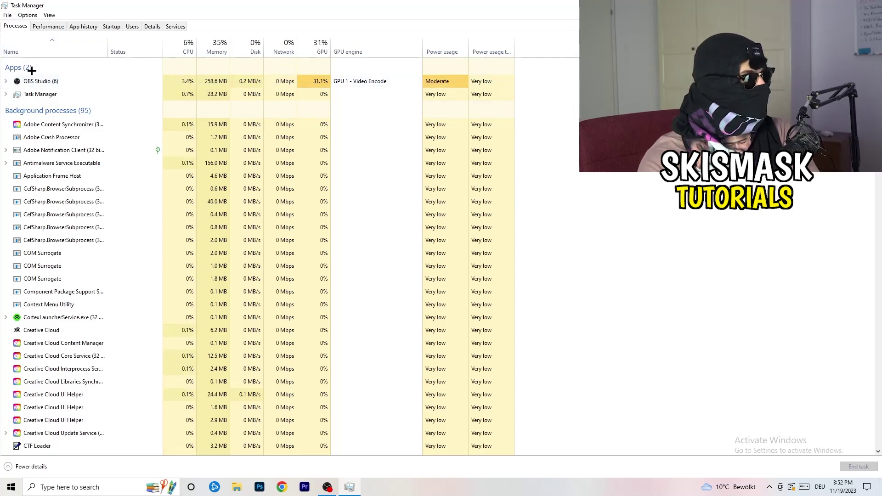
pyautogui.click(183, 46)
pyautogui.click(311, 41)
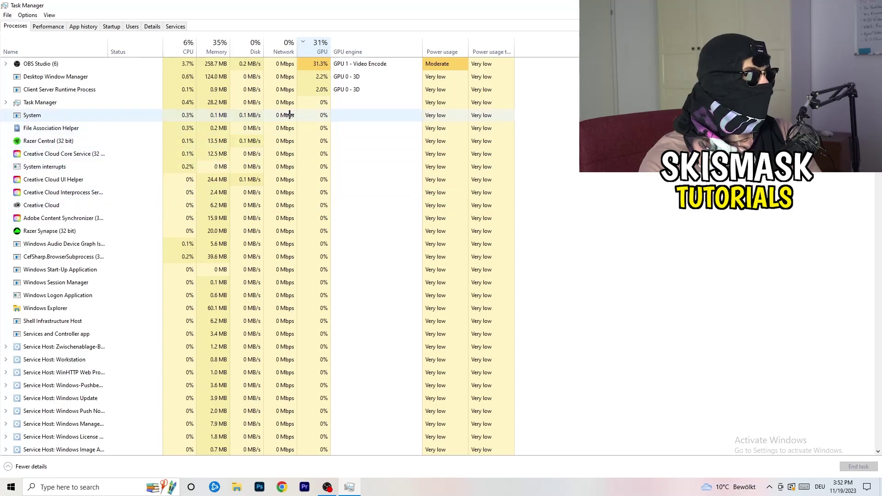
pyautogui.click(319, 49)
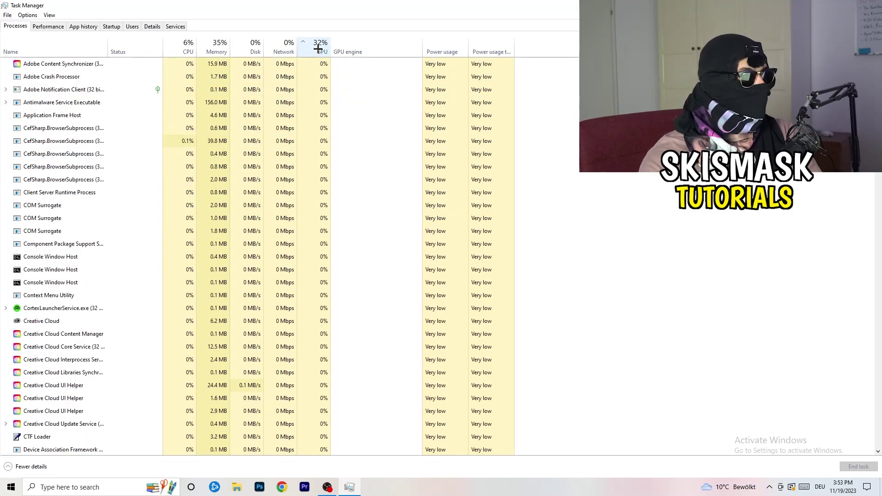
pyautogui.scroll(-4, 322, 146)
pyautogui.scroll(-9, 322, 147)
pyautogui.scroll(13, 324, 144)
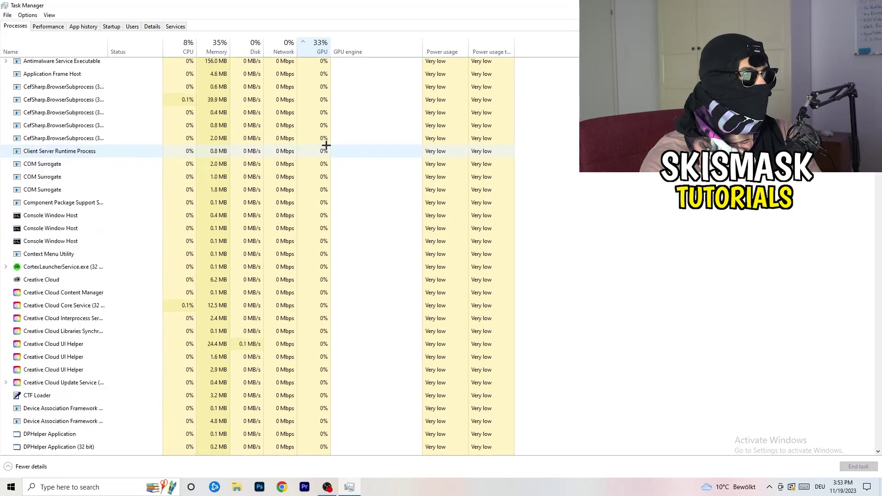
pyautogui.scroll(-20, 325, 144)
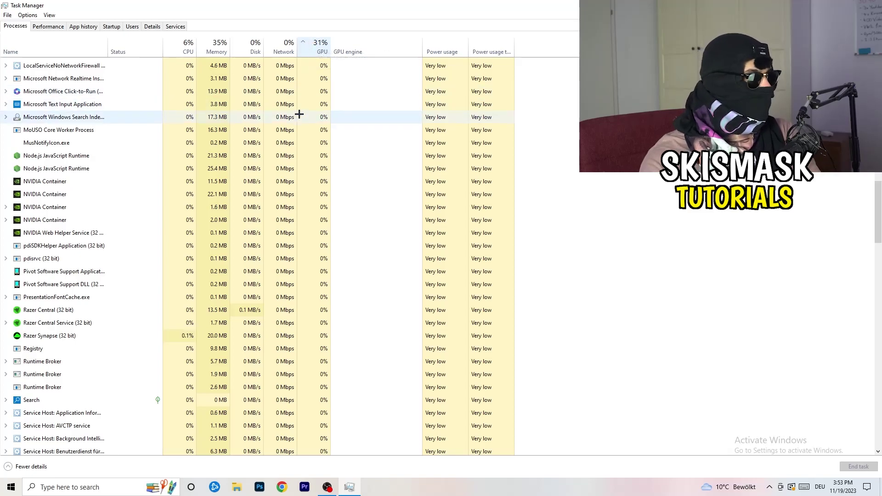
# View the actions for the Microsoft Windows Search Indexer process, sort the list by CPU usage and close Task Manager
pyautogui.rightClick(299, 115)
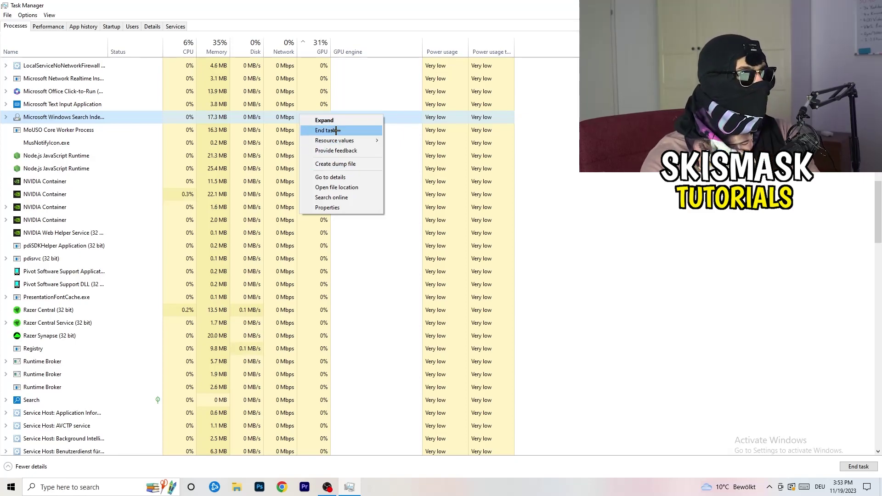
pyautogui.click(186, 46)
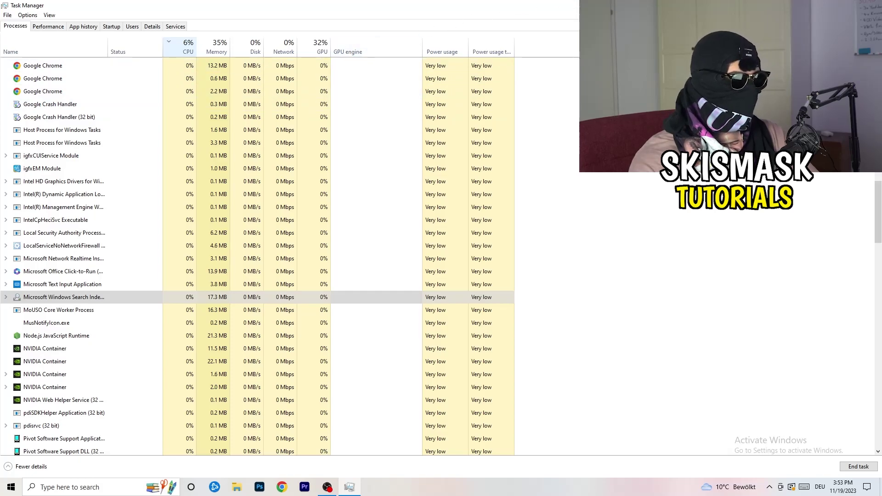
pyautogui.hotkey('alt', 'F4')
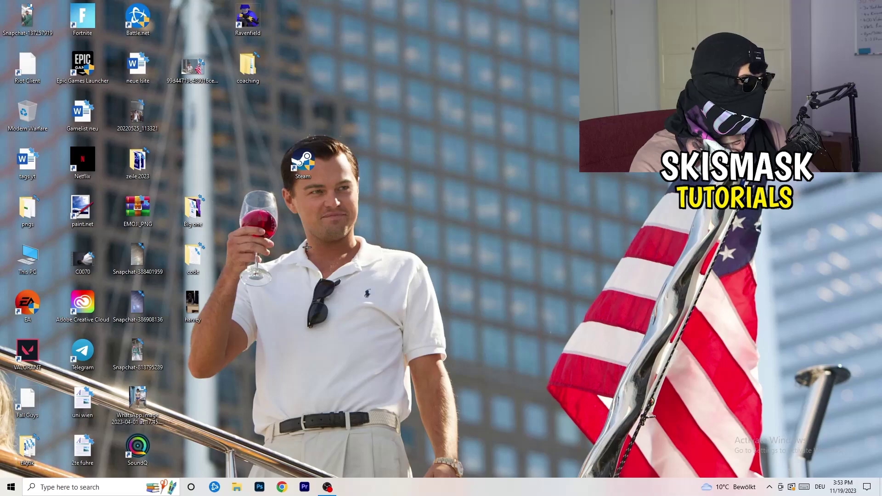
# Open the Gaming section of Windows Settings and review the Xbox Game Bar and Captures options
pyautogui.click(3, 493)
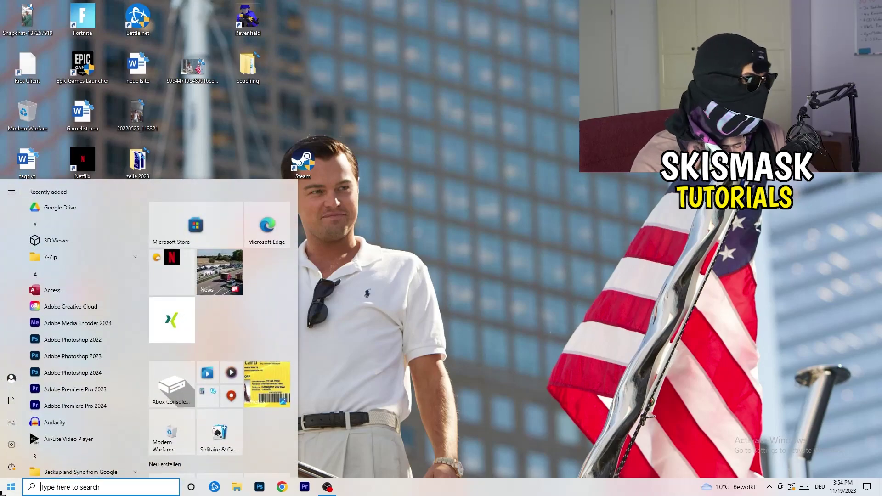
pyautogui.click(9, 446)
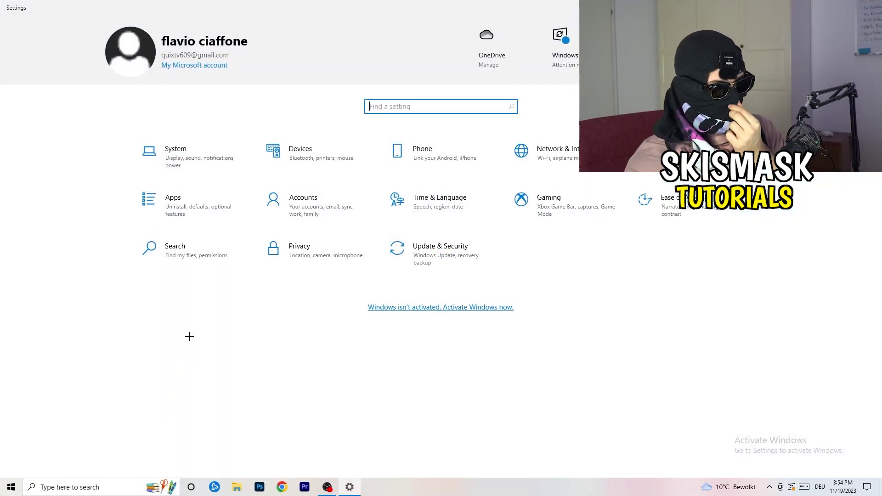
pyautogui.click(544, 205)
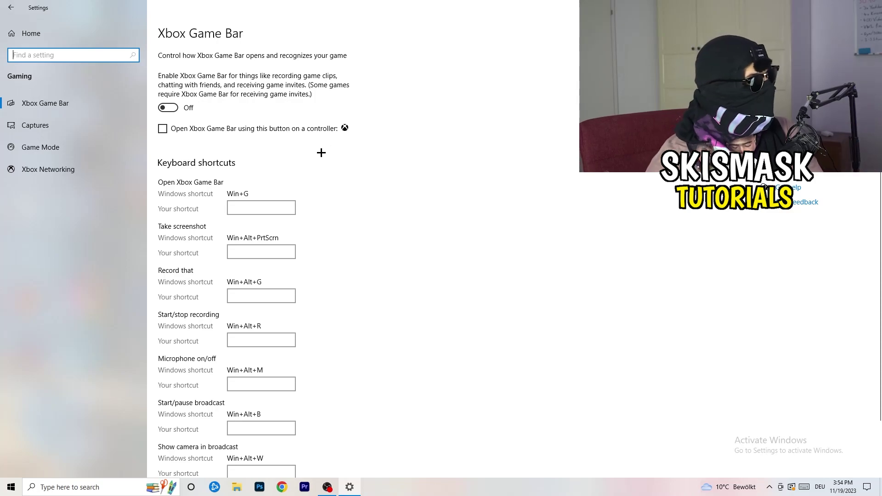
pyautogui.click(35, 125)
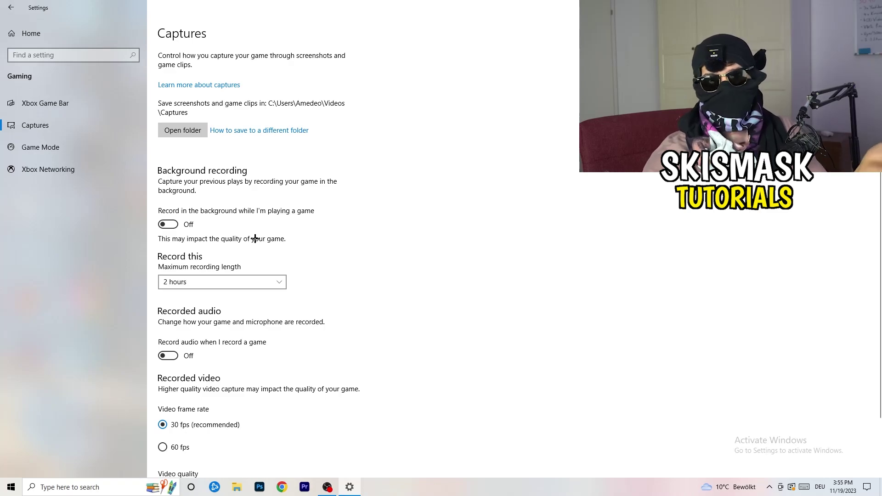
pyautogui.scroll(-2, 254, 238)
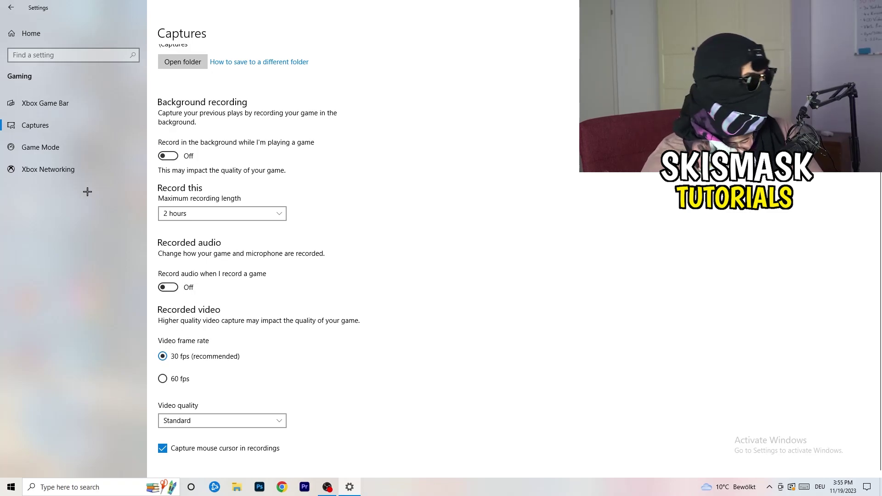
# Check the Game Mode setting, and review the Windows Update page in Update & Security for pending updates
pyautogui.click(21, 147)
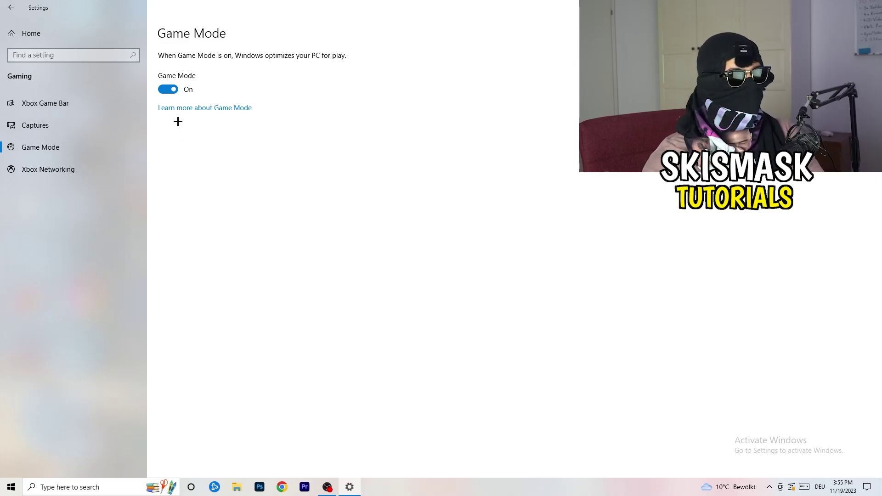
pyautogui.click(11, 7)
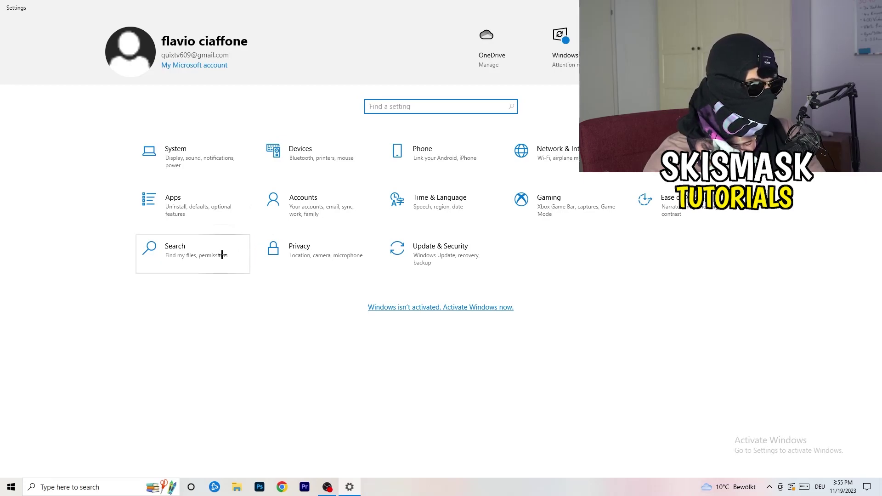
pyautogui.click(455, 268)
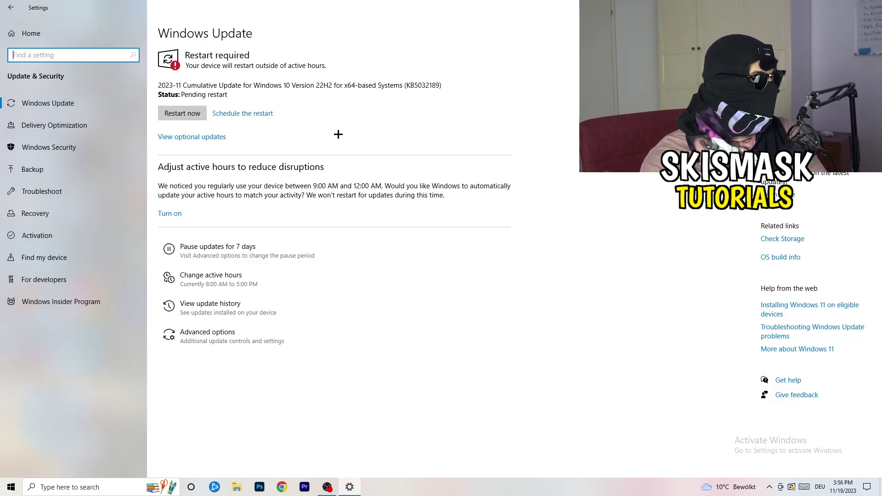
pyautogui.moveTo(459, 6); pyautogui.dragTo(157, 337)
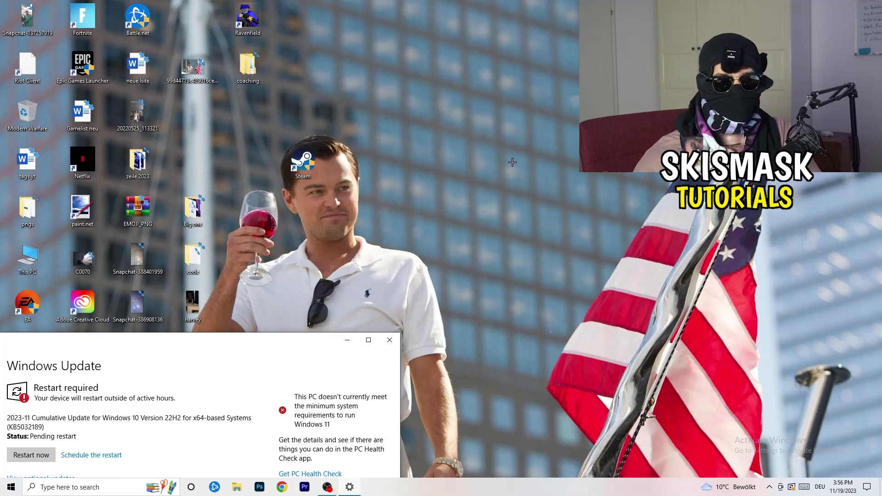
pyautogui.click(367, 340)
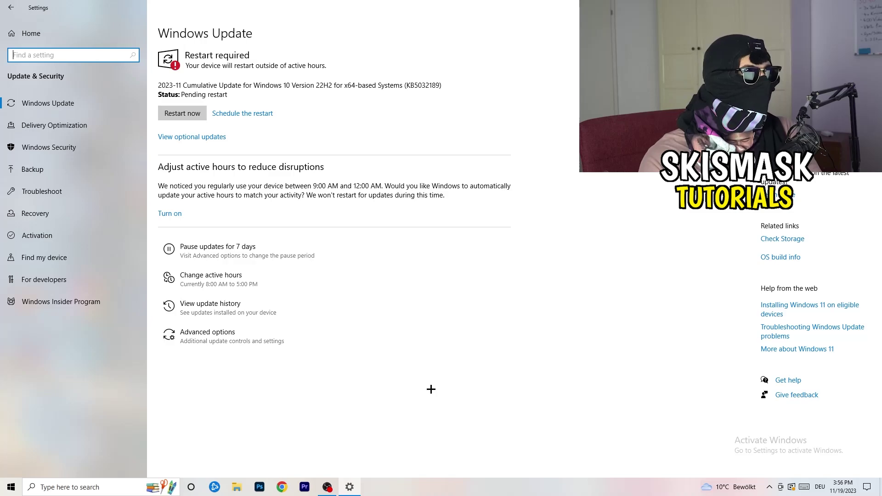
# Open the System display settings and review the scale, layout and available display resolutions without changing them
pyautogui.click(23, 40)
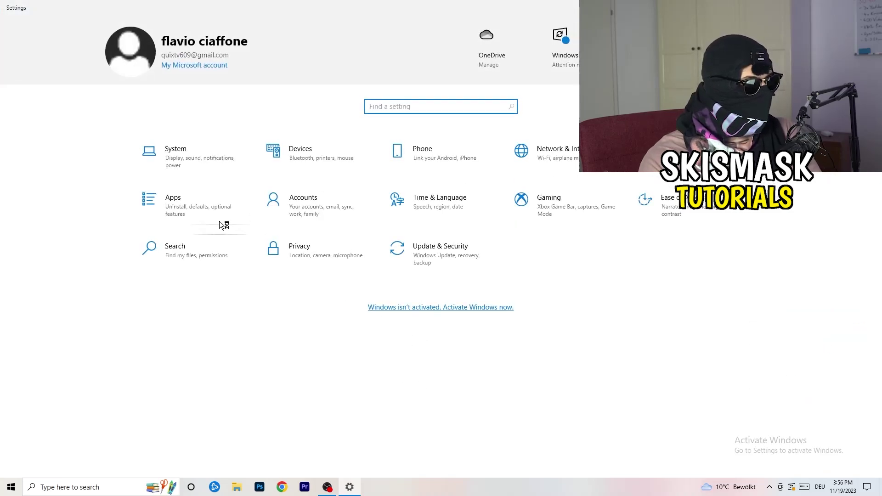
pyautogui.click(184, 156)
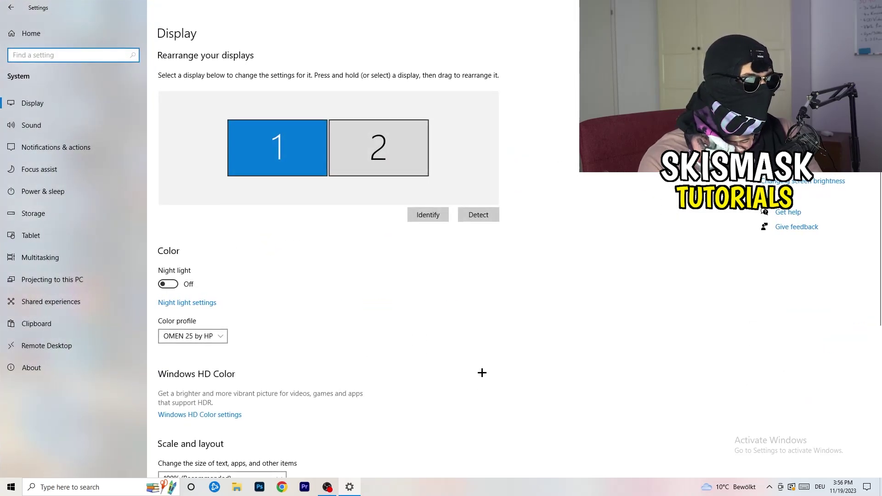
pyautogui.click(170, 35)
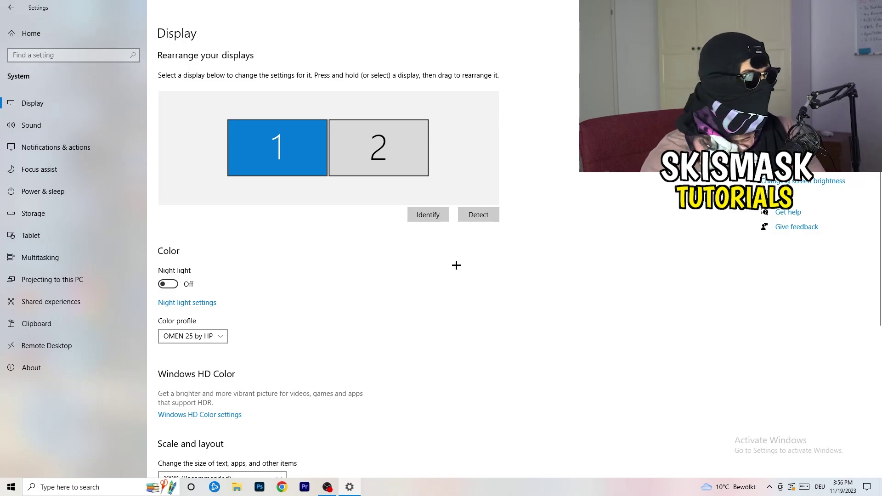
pyautogui.scroll(-3, 340, 229)
pyautogui.scroll(-2, 345, 232)
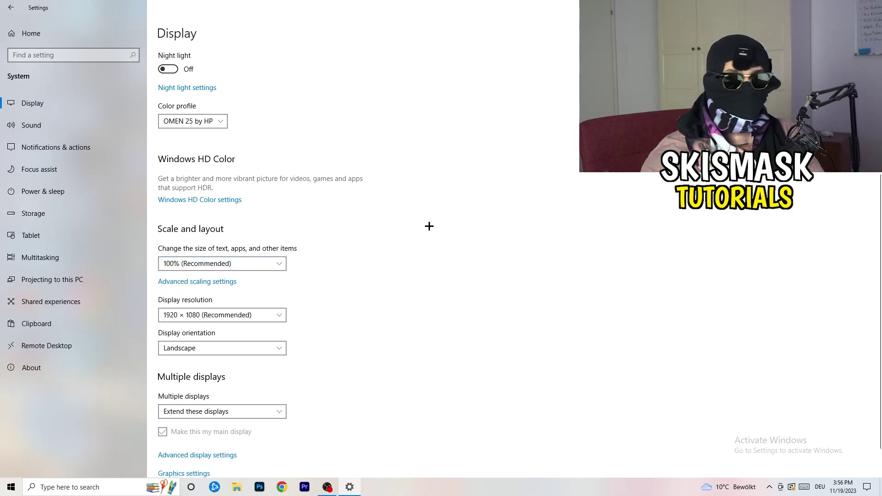
pyautogui.scroll(-1, 212, 249)
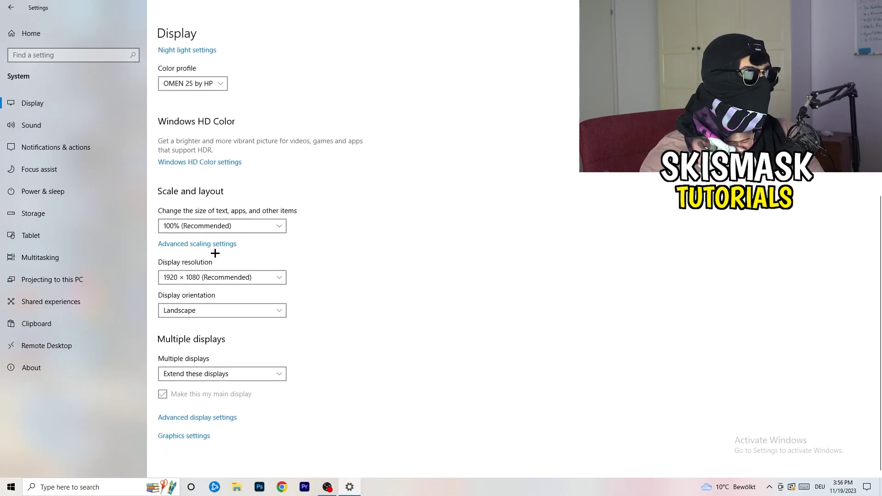
pyautogui.click(239, 281)
pyautogui.click(444, 254)
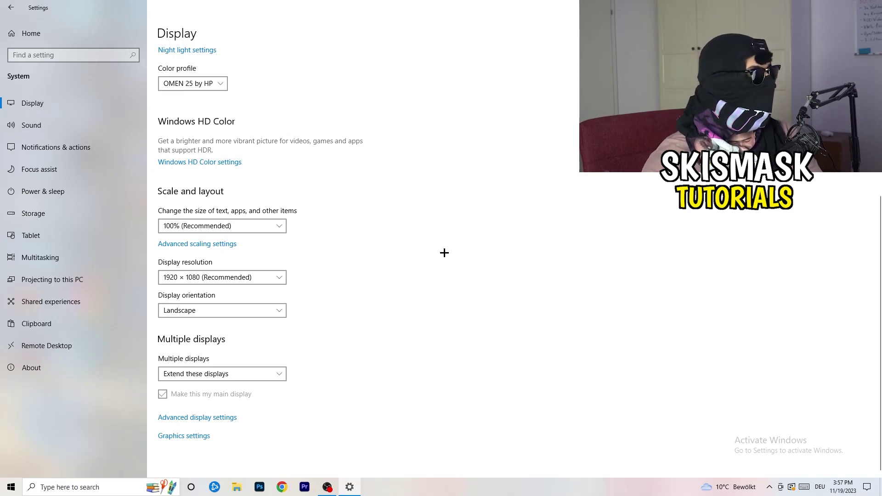
# Review the preferred and additional power plans in Power Options from Power & sleep, and close the window
pyautogui.click(59, 193)
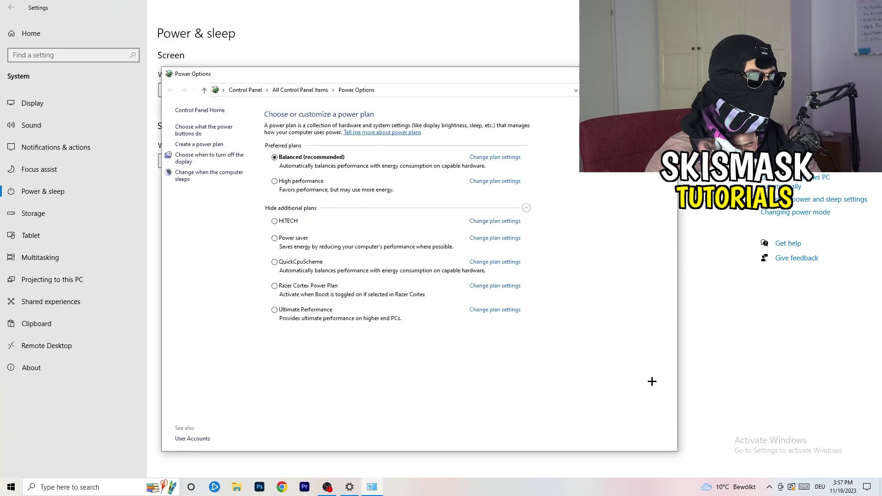
pyautogui.click(527, 208)
pyautogui.click(527, 208)
pyautogui.click(528, 209)
pyautogui.click(529, 209)
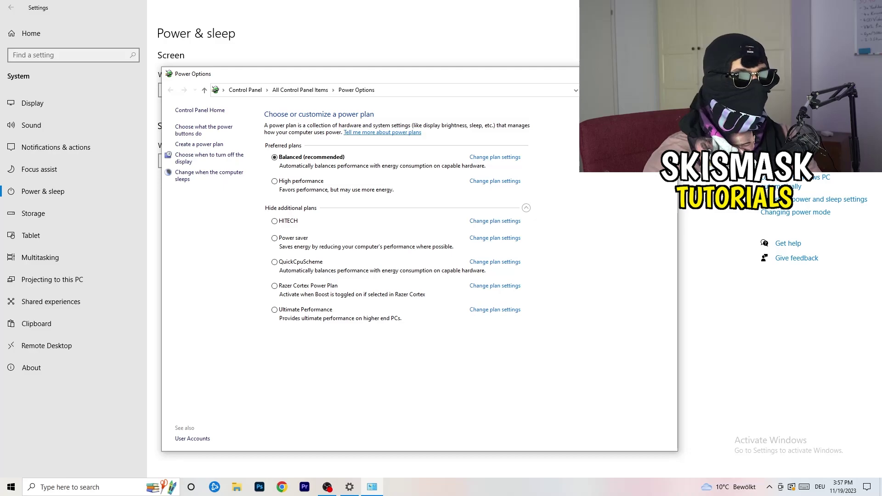
pyautogui.click(667, 73)
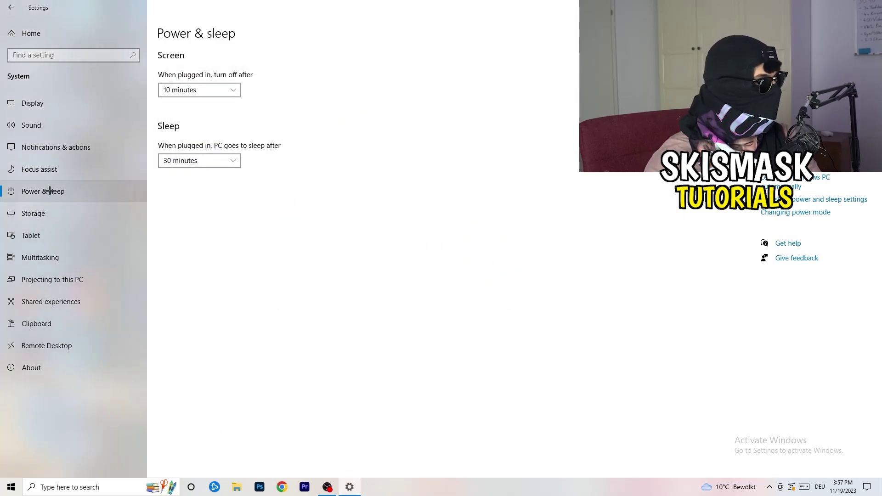
# Review the Storage Sense schedule and temporary file cleanup options in the Storage settings, and close Settings
pyautogui.click(54, 214)
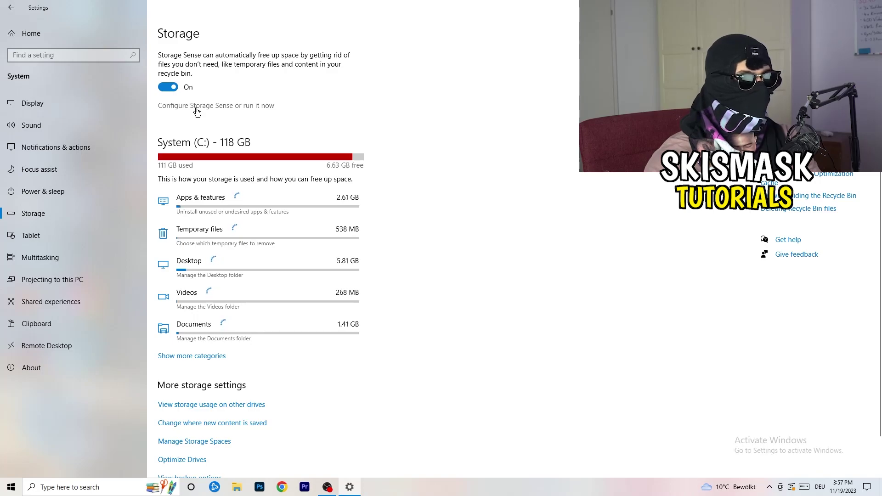
pyautogui.click(197, 106)
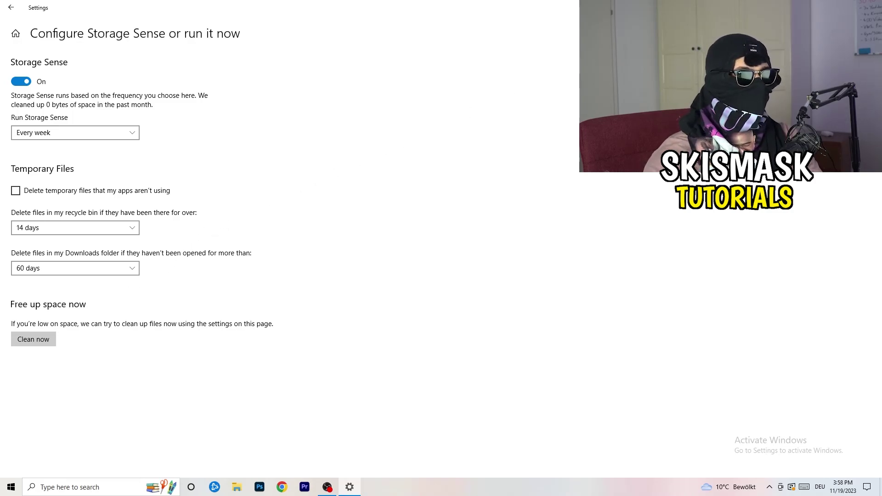
pyautogui.hotkey('alt', 'F4')
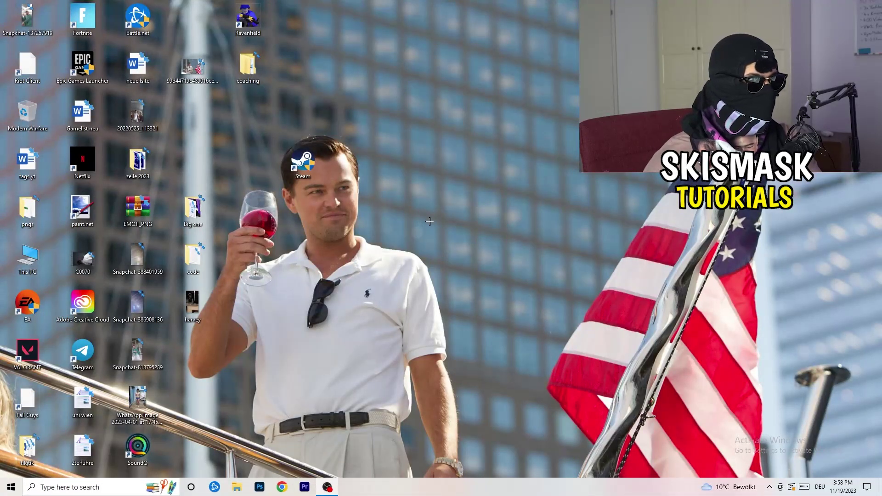